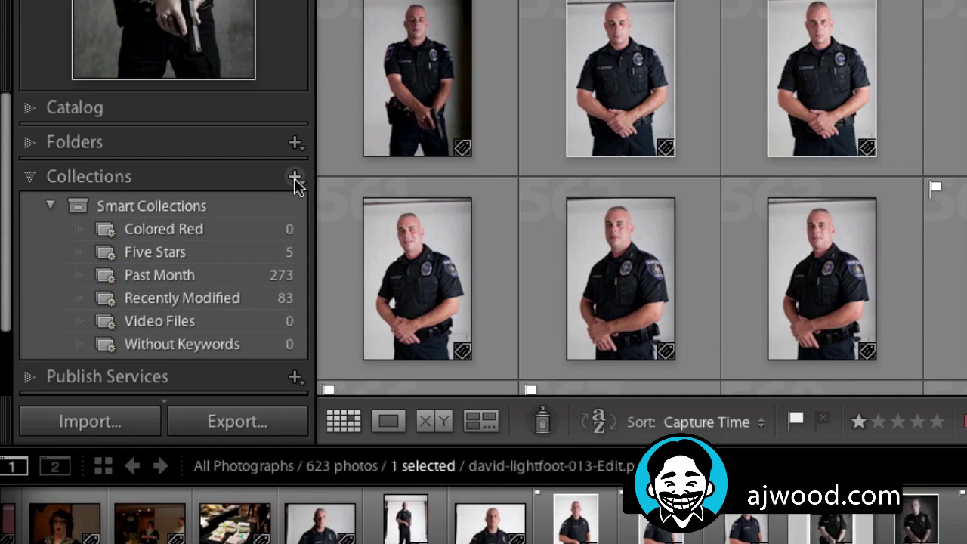
Step: Start a new smart collection named PSDs, placed in the Smart Collections set
left_click(180, 300)
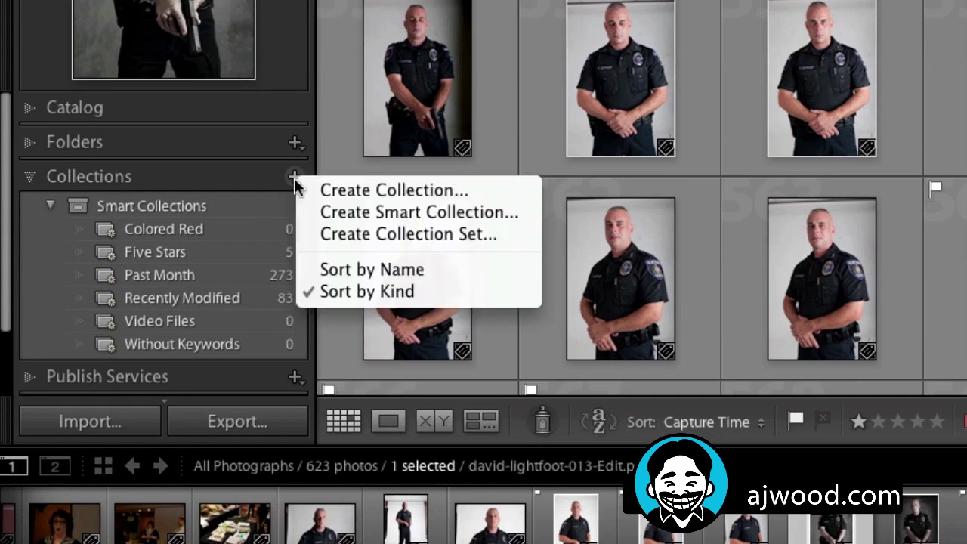
left_click(320, 214)
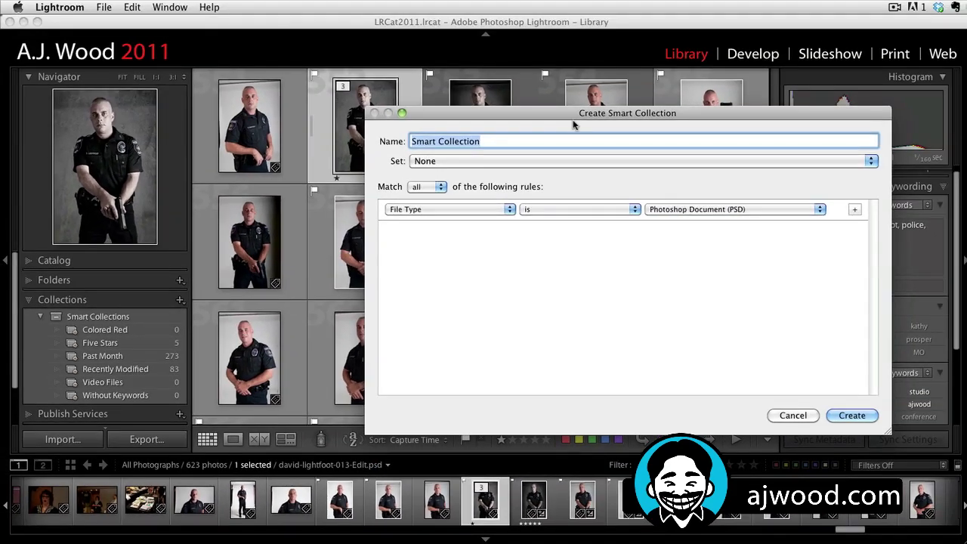
left_click_drag(559, 117, 408, 93)
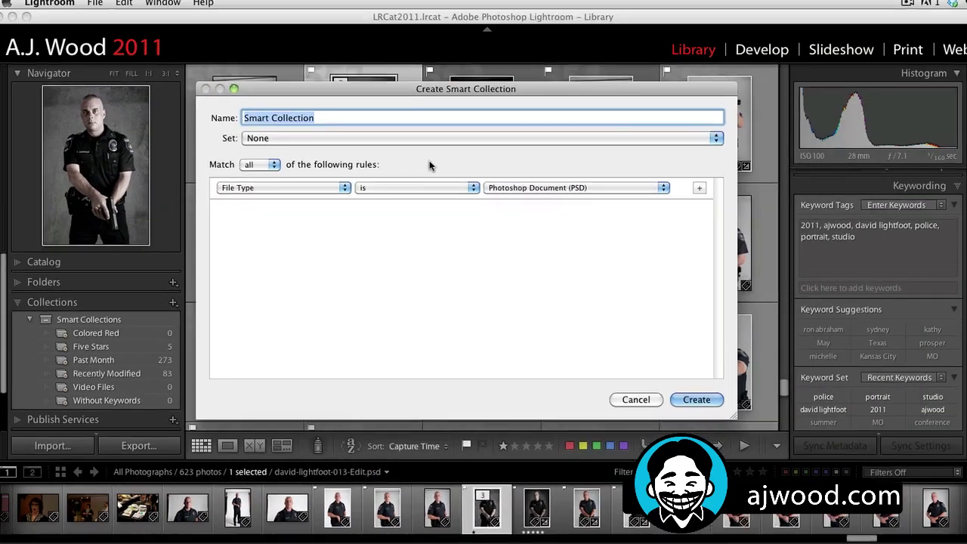
type("P")
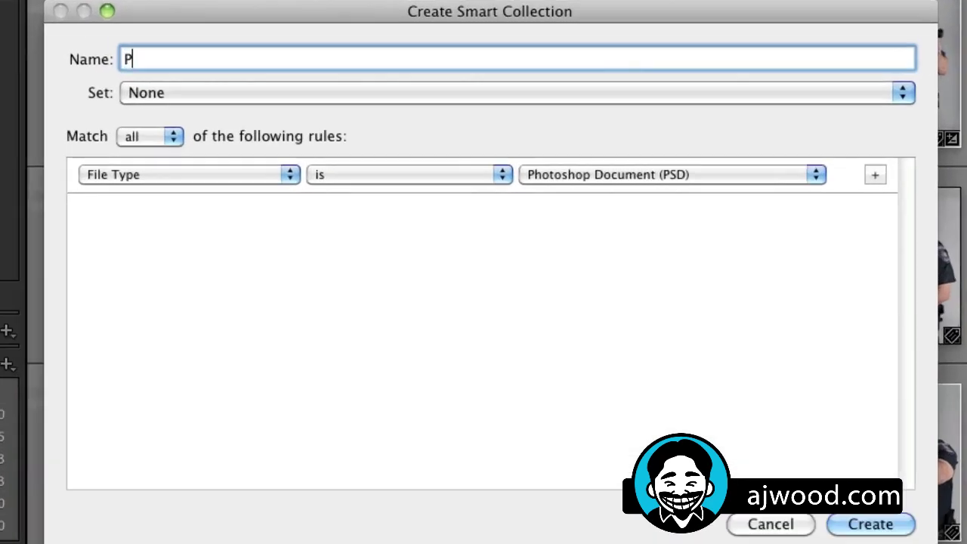
type("SDs")
left_click(307, 96)
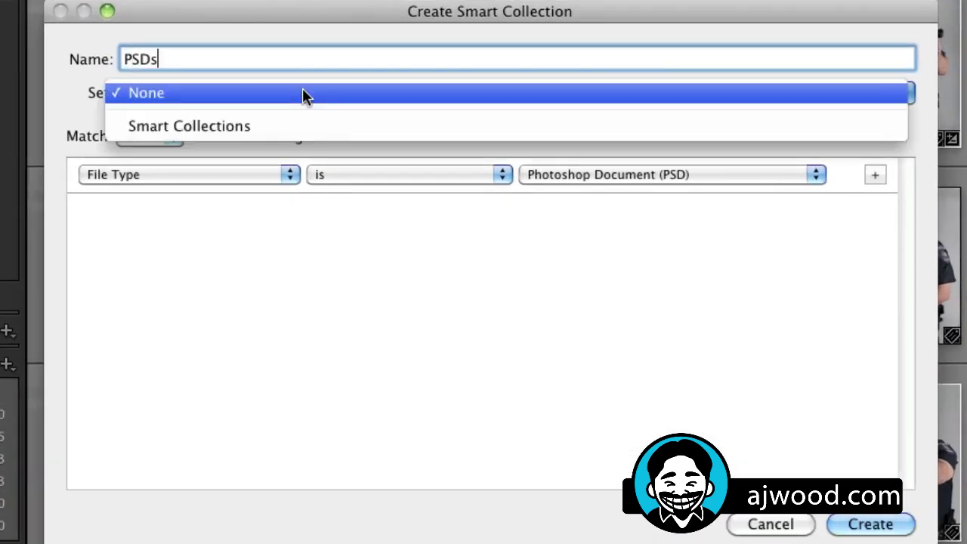
left_click(257, 124)
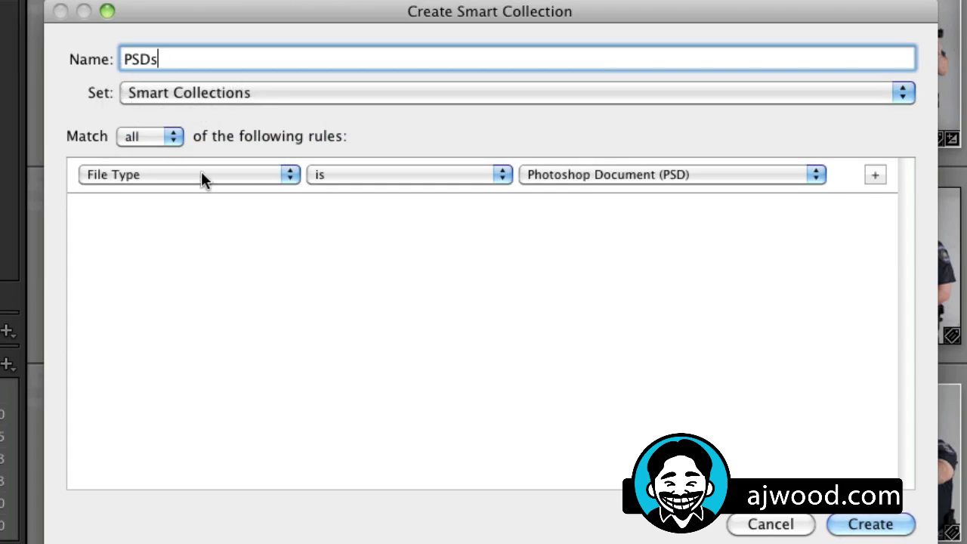
Step: Set the rule to File Type is Photoshop Document (PSD) and create the collection
left_click(293, 177)
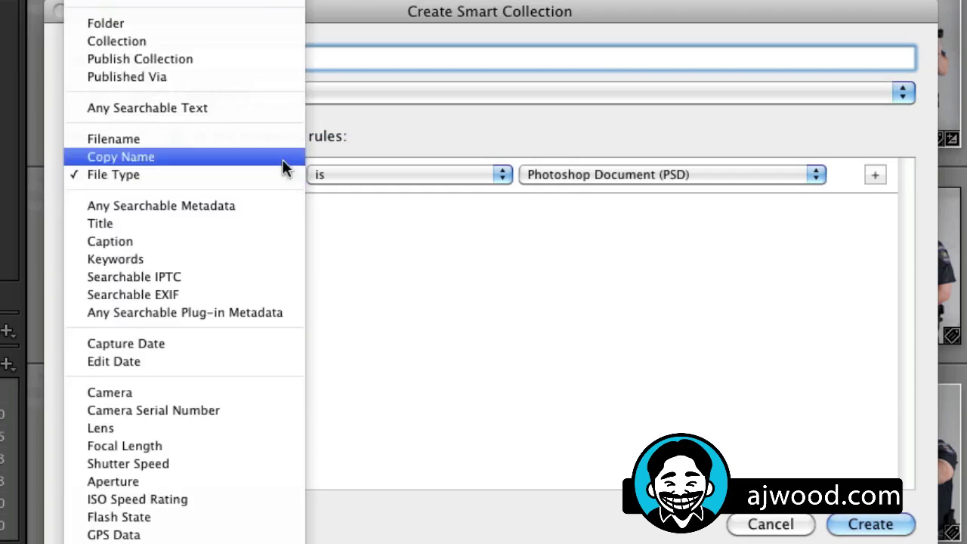
left_click(291, 157)
left_click(299, 178)
left_click(261, 189)
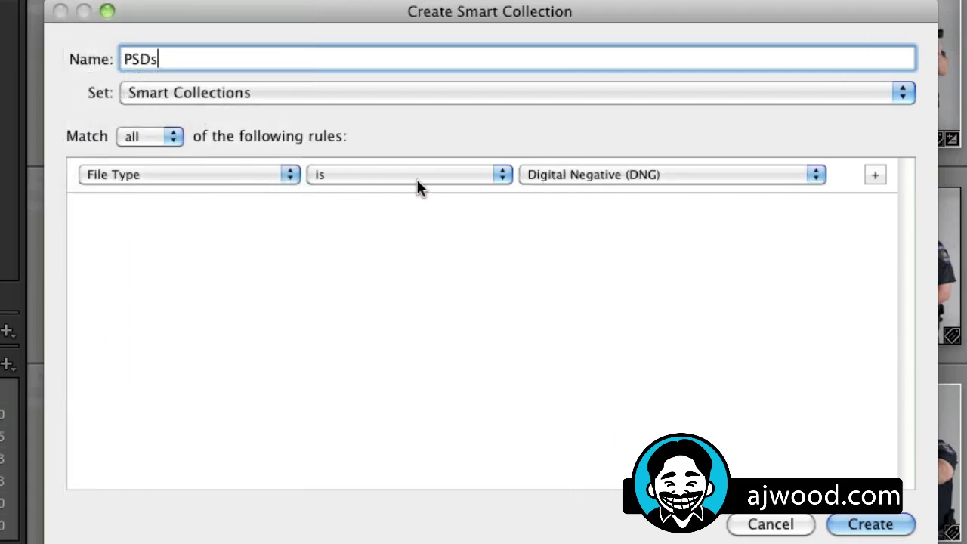
left_click(810, 175)
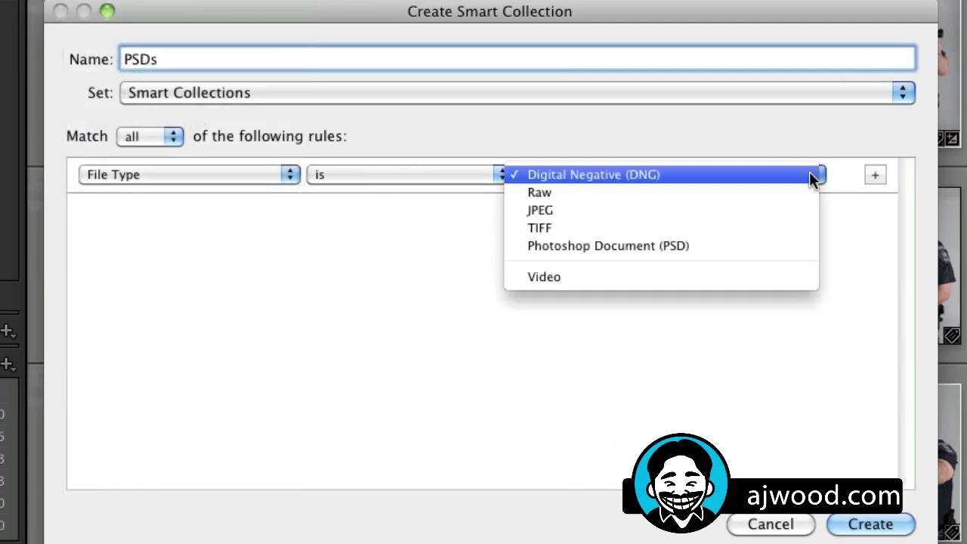
left_click(713, 243)
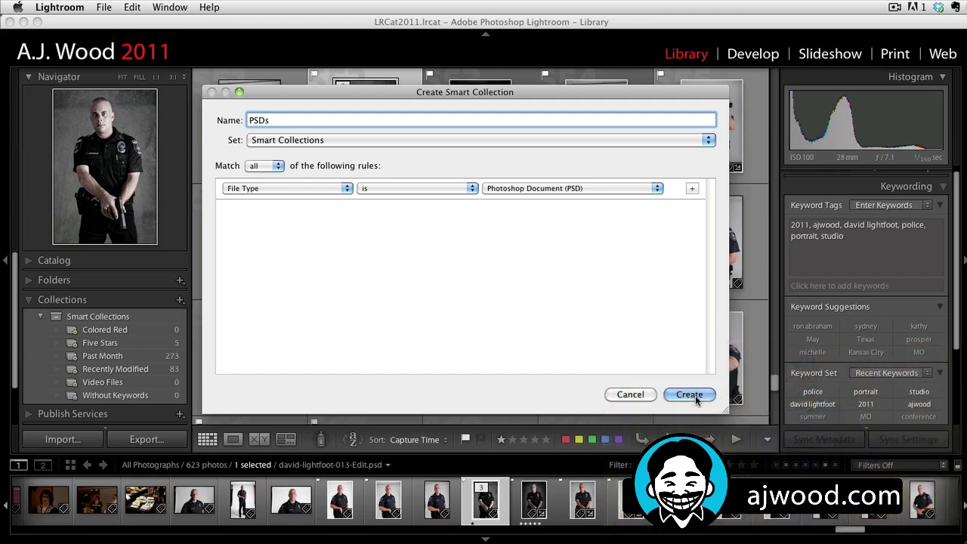
left_click(688, 395)
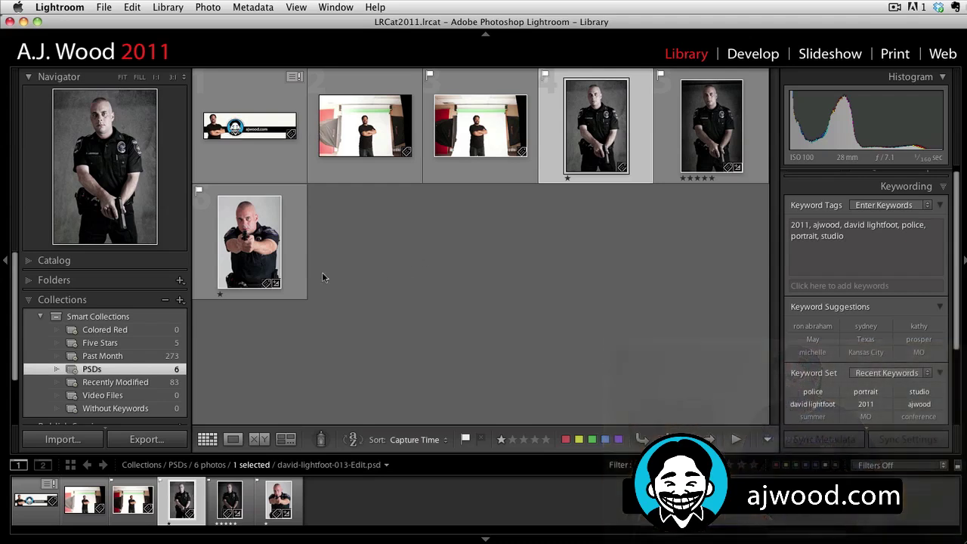
Step: Start a smart collection named Best of Dallas whose first rule requires a five-star rating
left_click(179, 299)
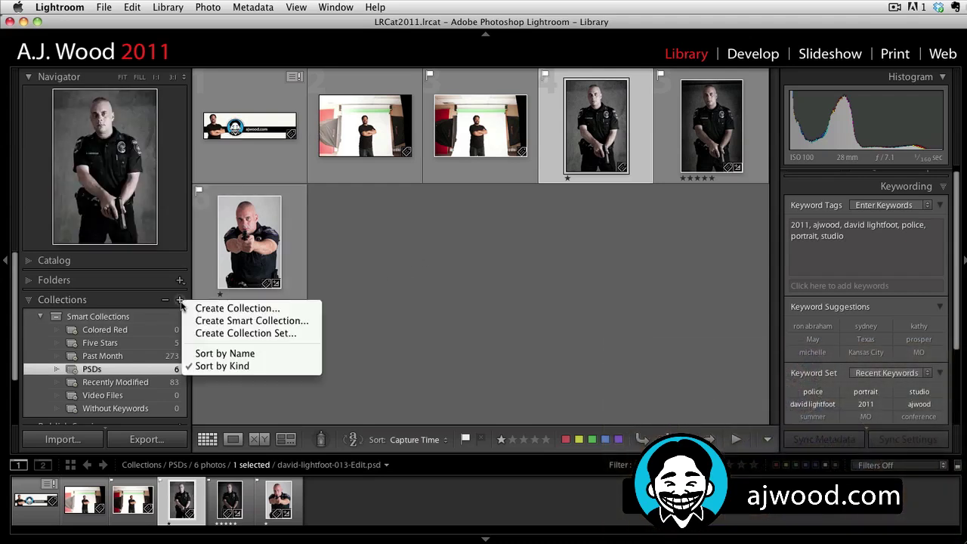
left_click(198, 321)
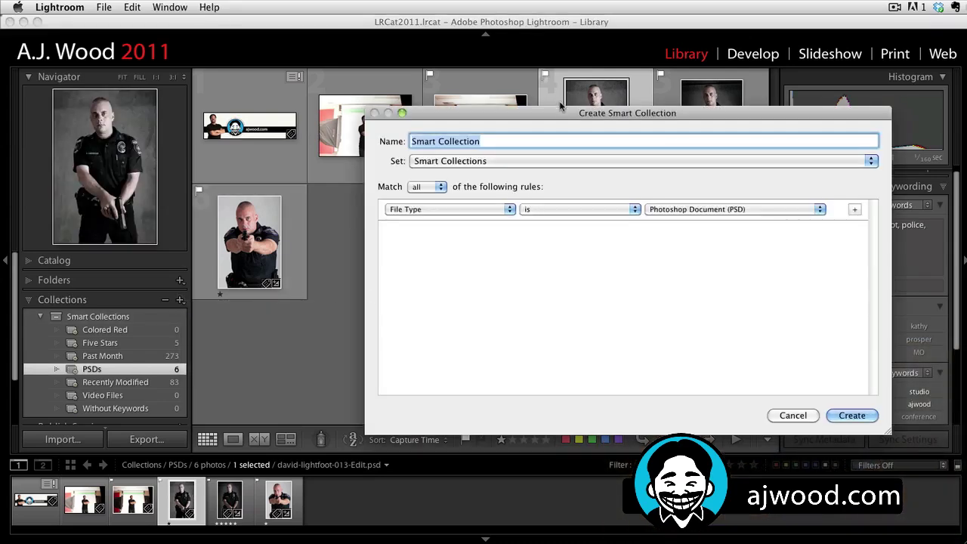
left_click_drag(557, 114, 387, 75)
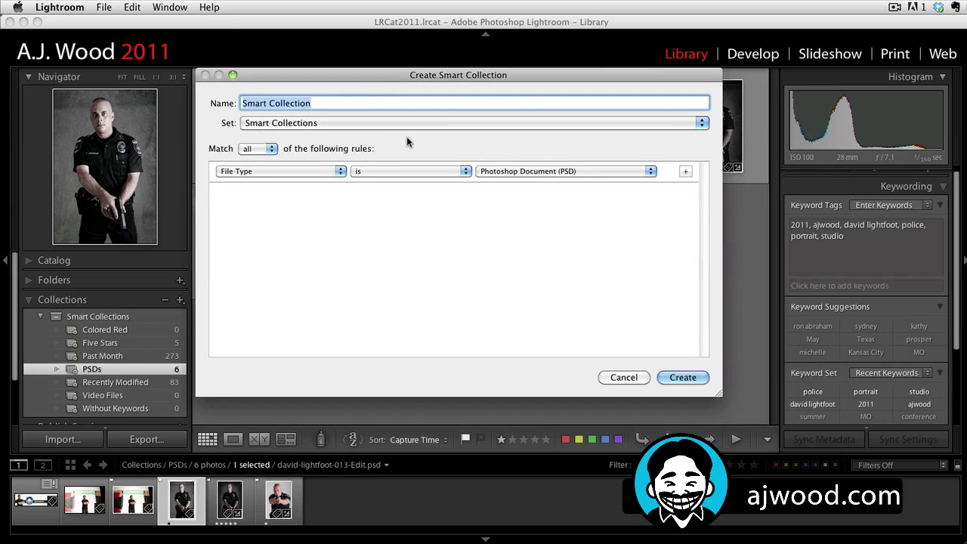
type("Best of Dallas")
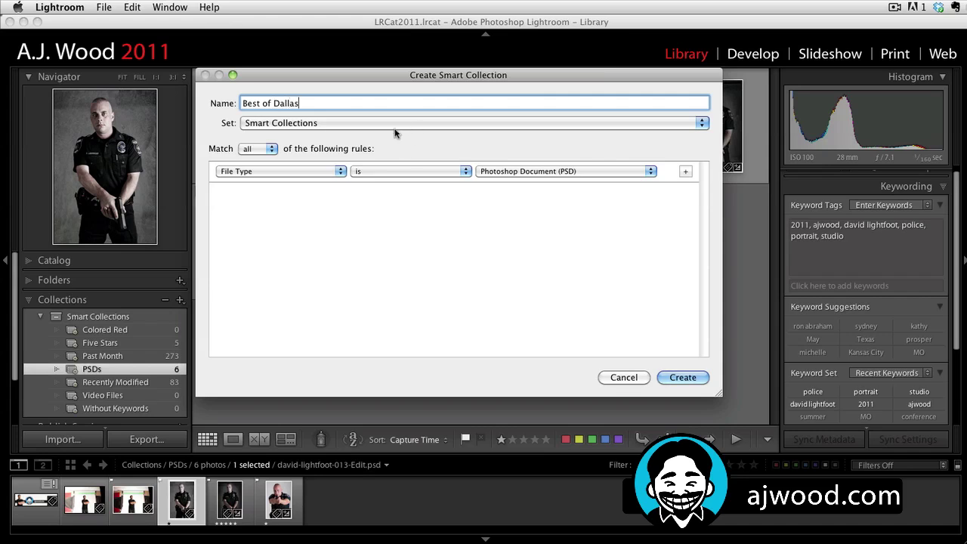
left_click(342, 171)
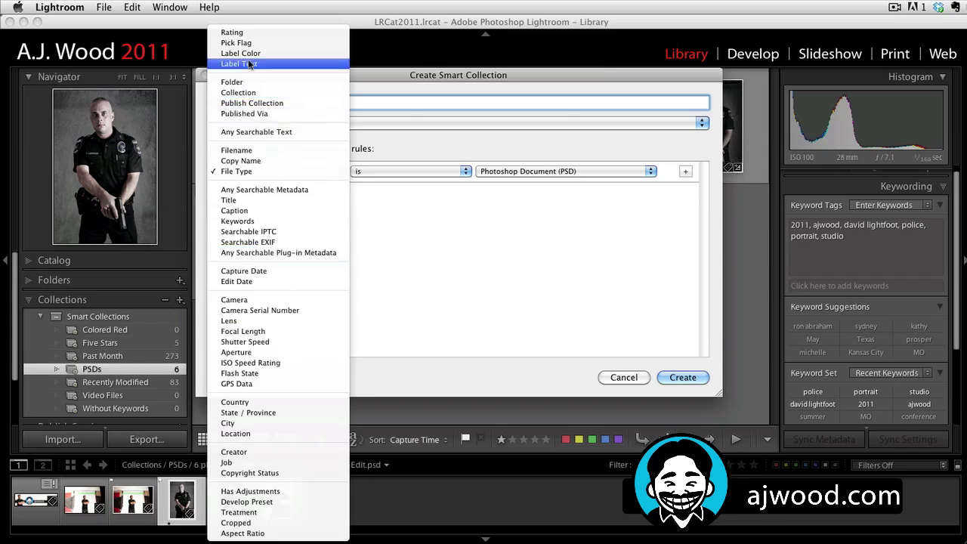
left_click(247, 33)
left_click(519, 172)
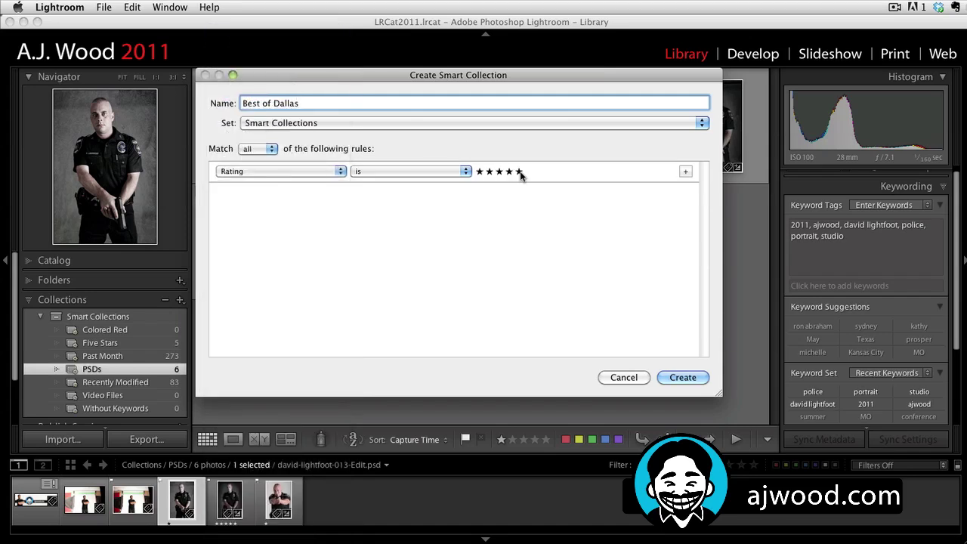
Step: Add a second rule: Keywords contains Dallas
left_click(686, 173)
left_click(340, 193)
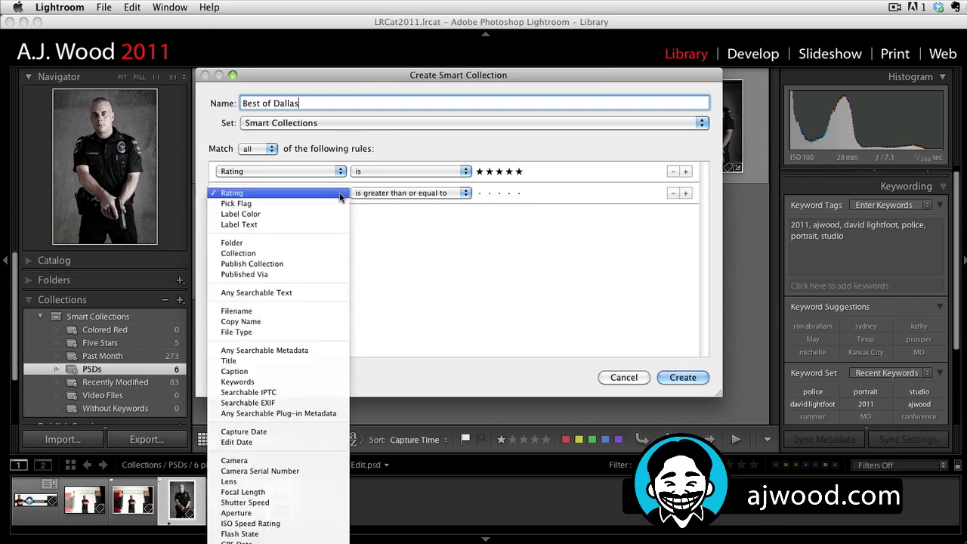
left_click(313, 381)
left_click(511, 196)
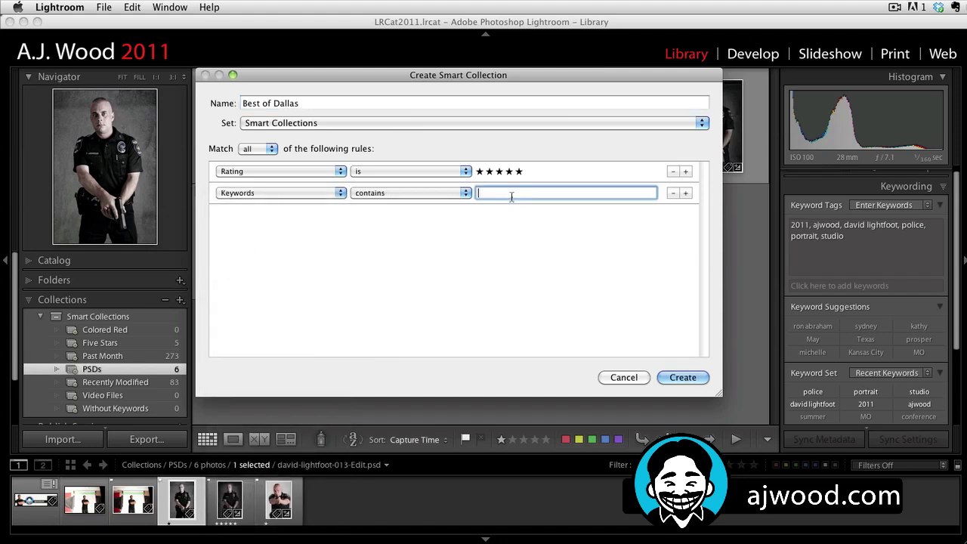
type("Dallas")
Step: Create the Best of Dallas collection and open the 2011-06-07 self-portrait folder
left_click(683, 377)
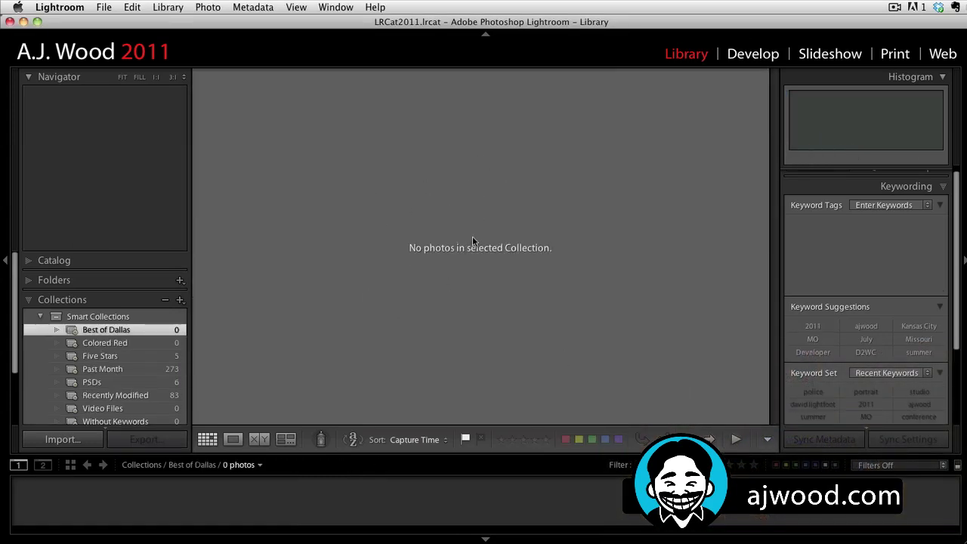
left_click(28, 280)
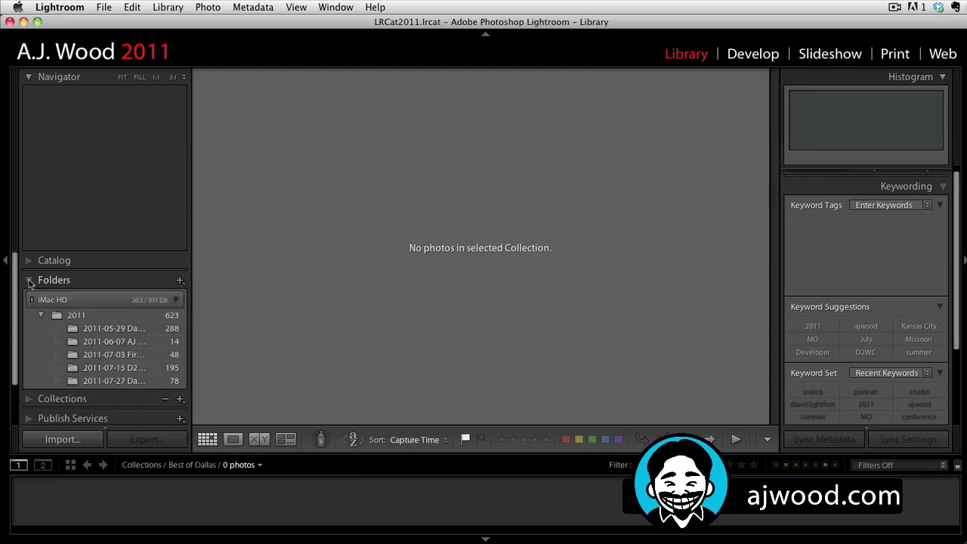
left_click(115, 341)
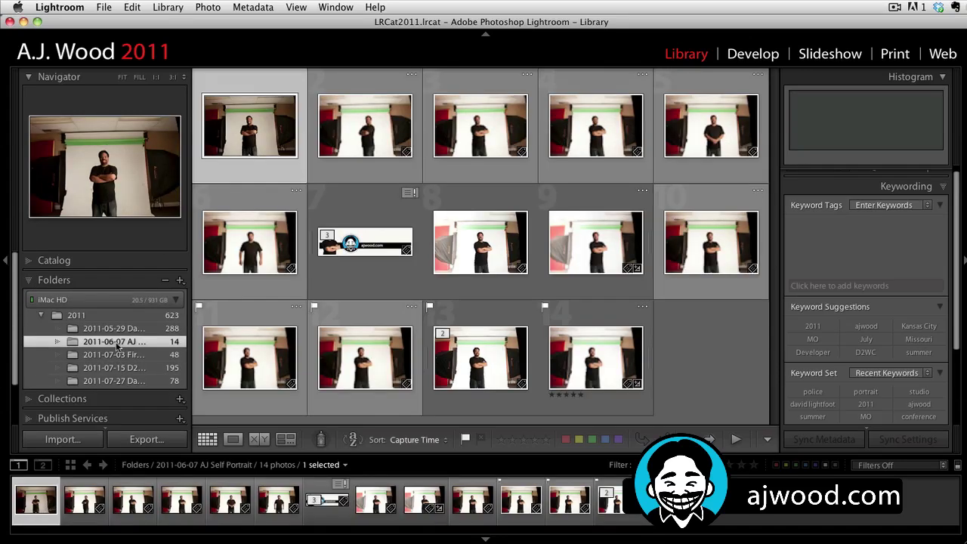
Step: Add the Dallas keyword to aj-self-portrait-011.dng, then open the 2011-07-27 police poster folder
left_click(613, 376)
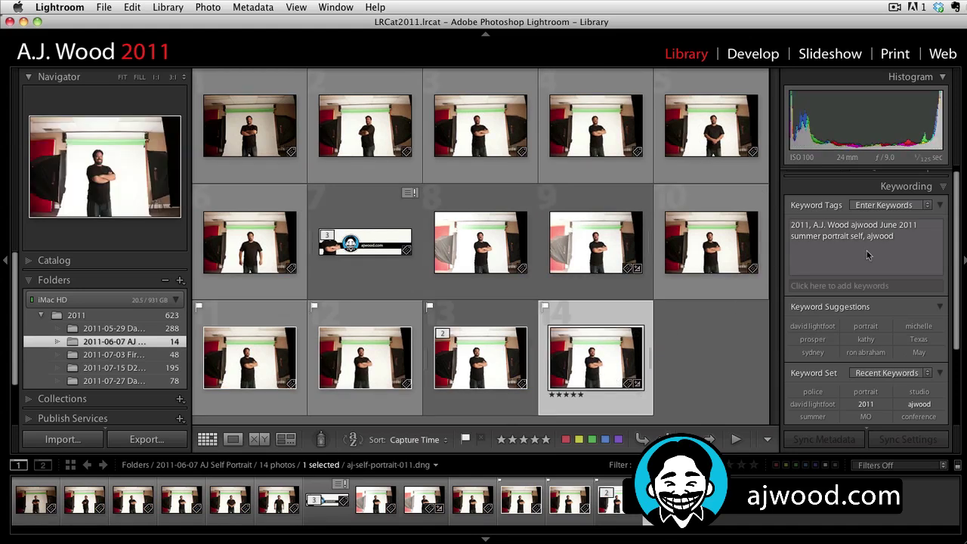
left_click(909, 237)
type(", Dallas")
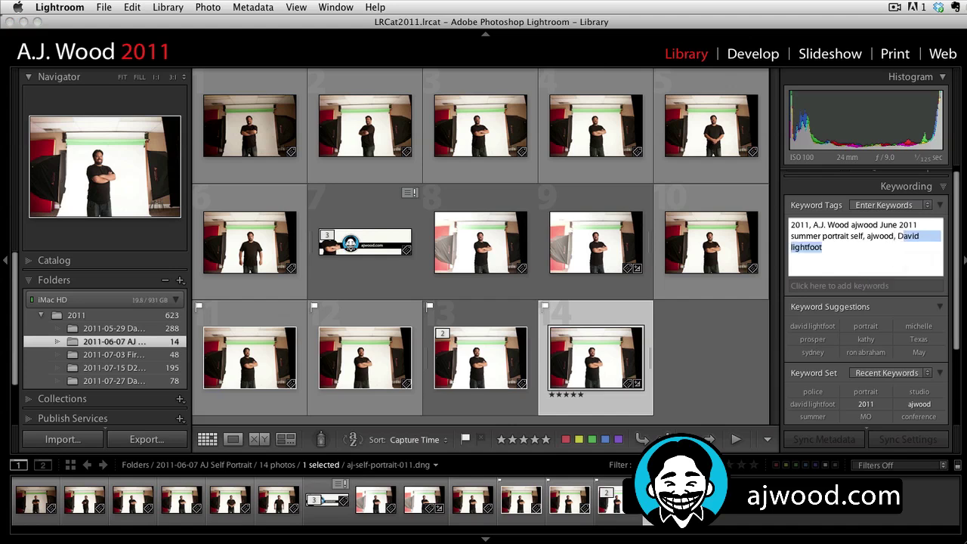
key("Return")
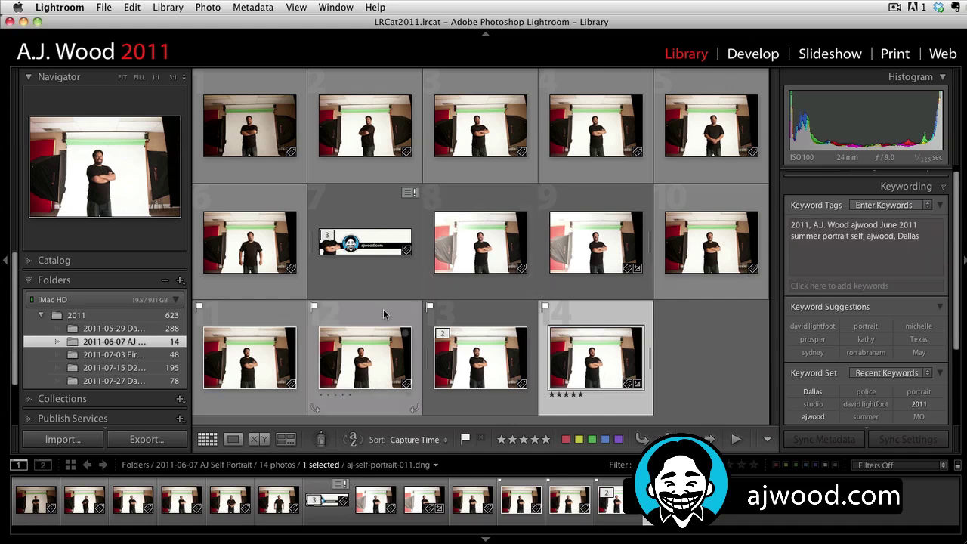
left_click(111, 382)
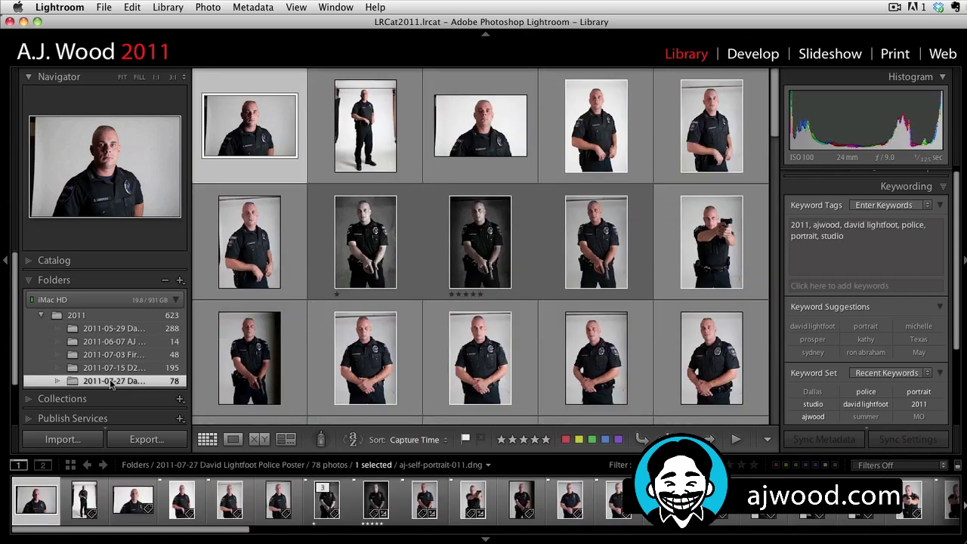
left_click(462, 234)
left_click(872, 243)
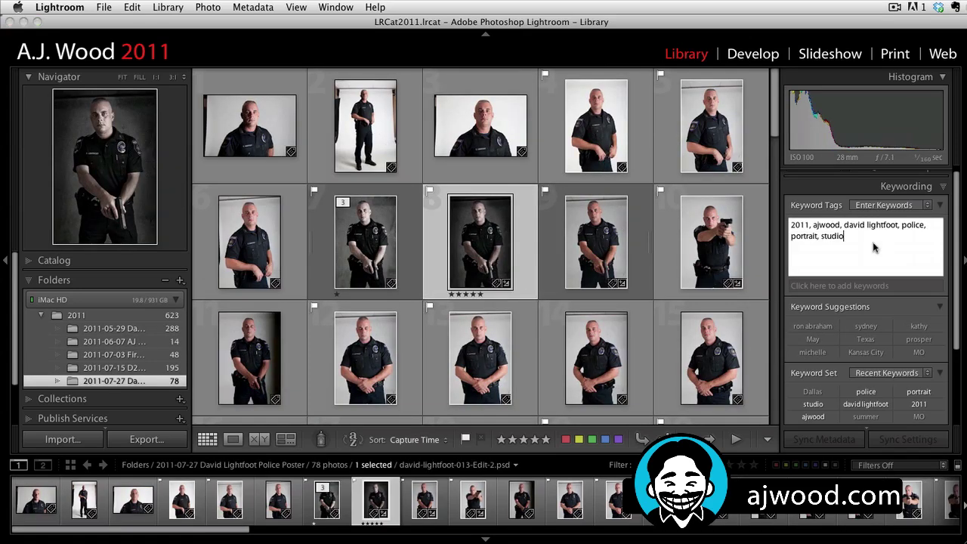
type(", Dallas")
left_click(30, 398)
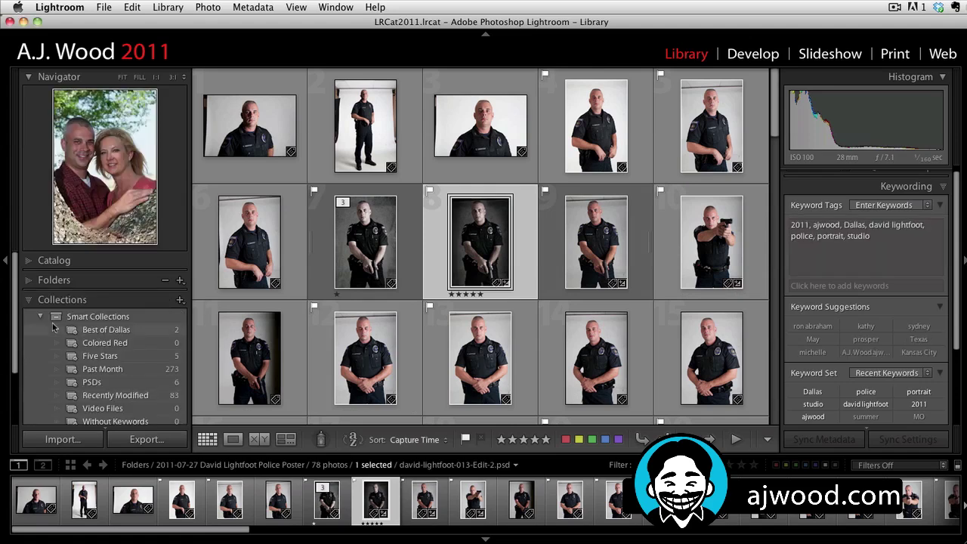
left_click(109, 330)
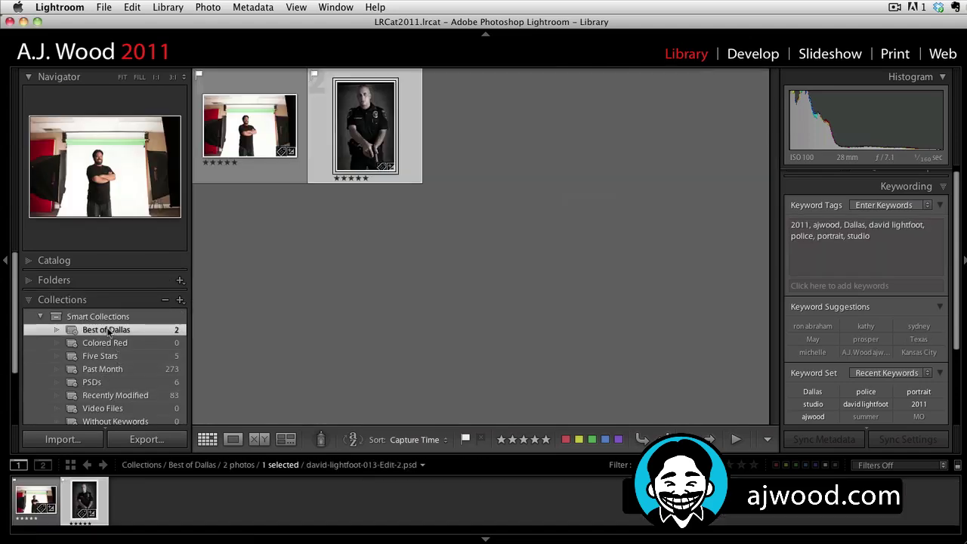